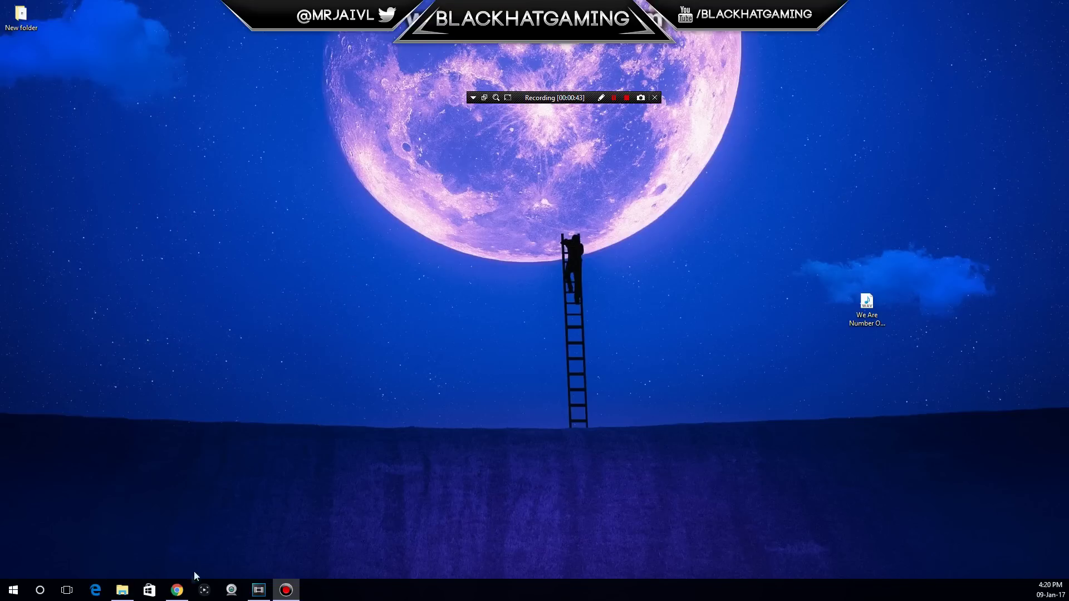
Step: Restore the Chrome window and switch to the Balabolka 2.11 website tab
{"action": "left_click", "coordinate": [188, 589]}
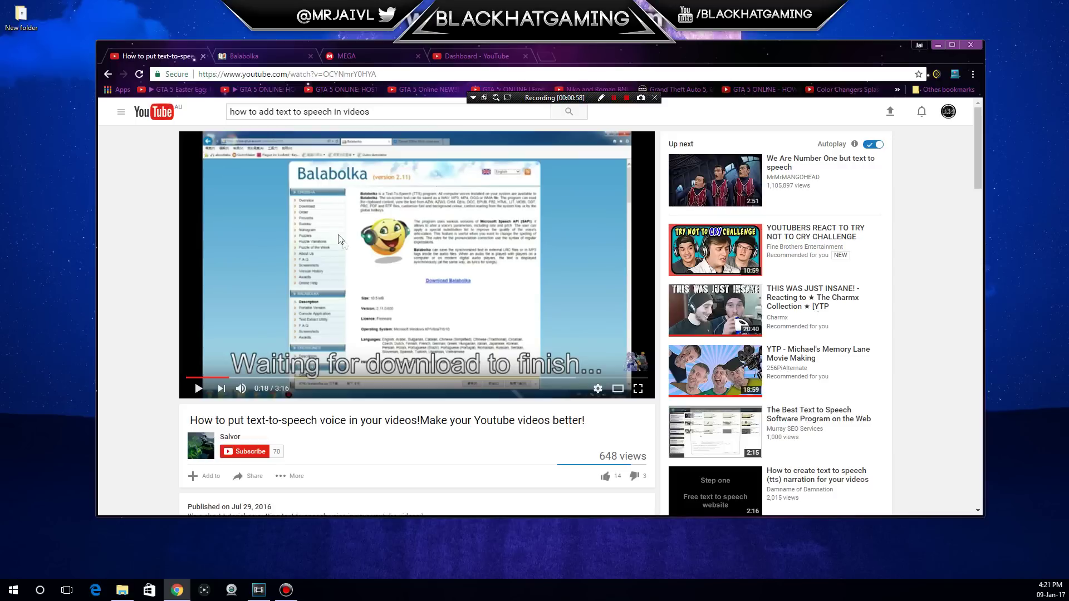
{"action": "left_click", "coordinate": [277, 59]}
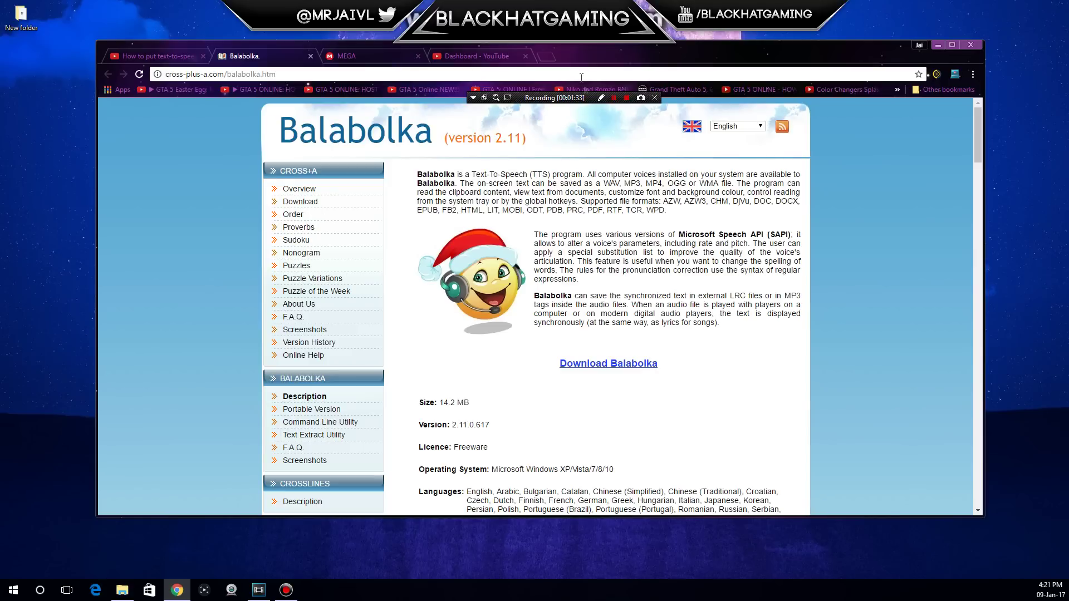
{"action": "left_click", "coordinate": [551, 58]}
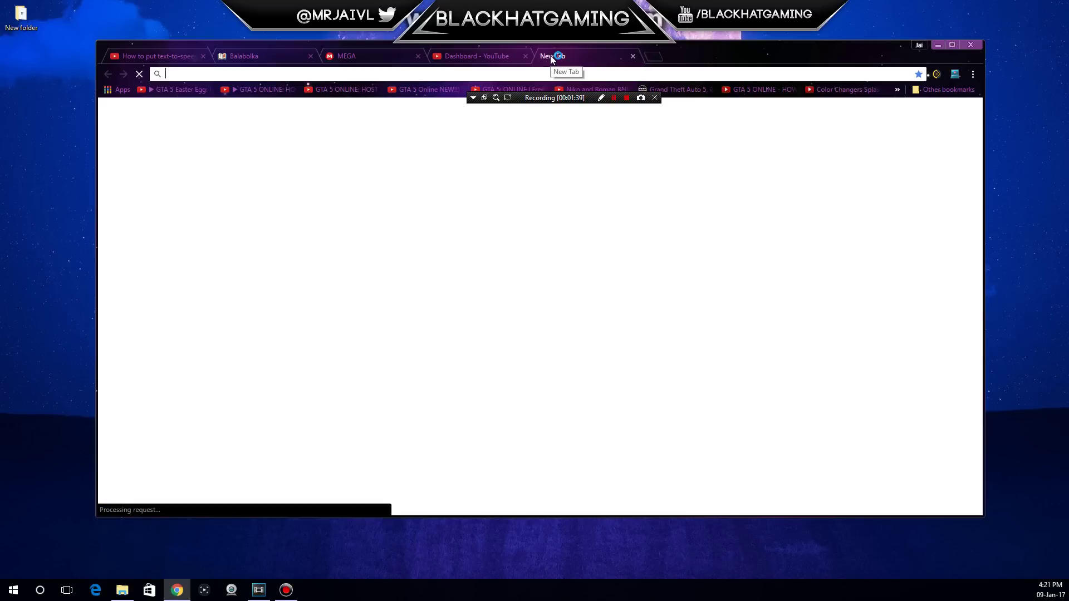
Step: Search Google for winrar, then close the winrar results tab
{"action": "type", "text": "winrar"}
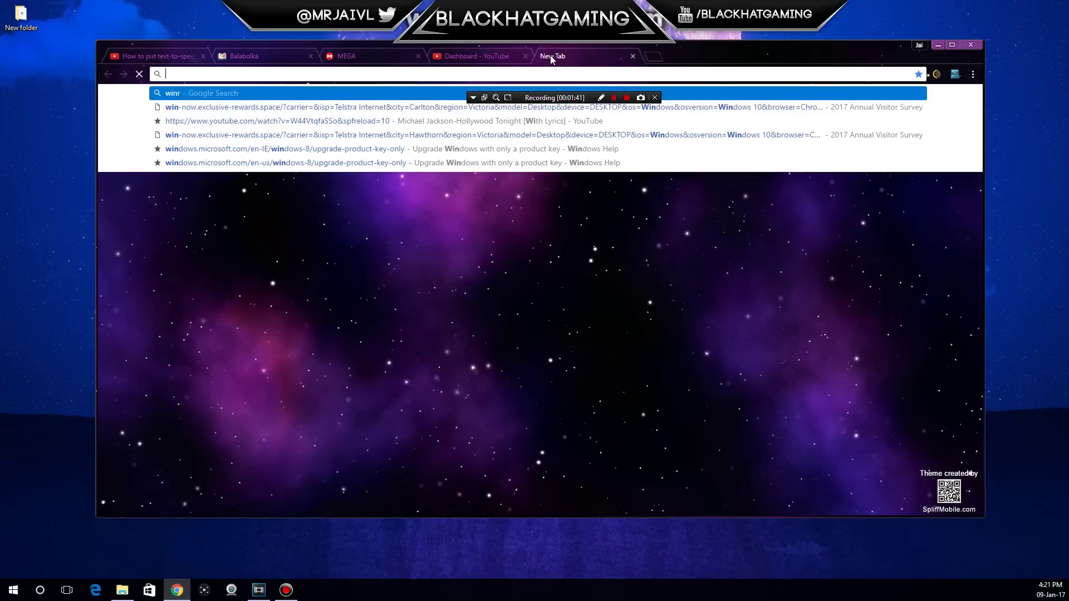
{"action": "key", "text": "Return"}
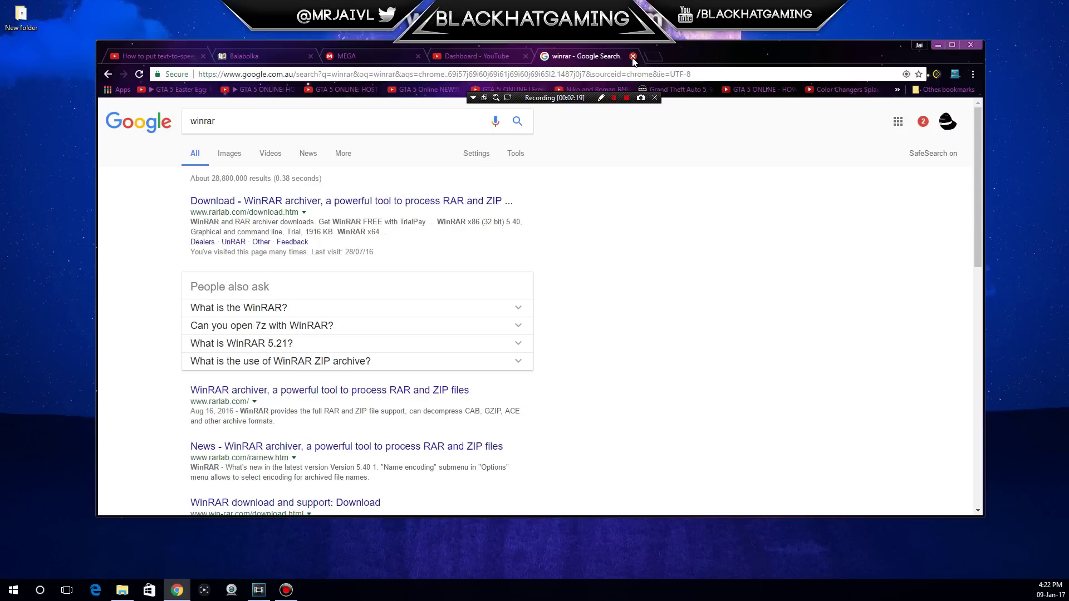
{"action": "left_click", "coordinate": [633, 56]}
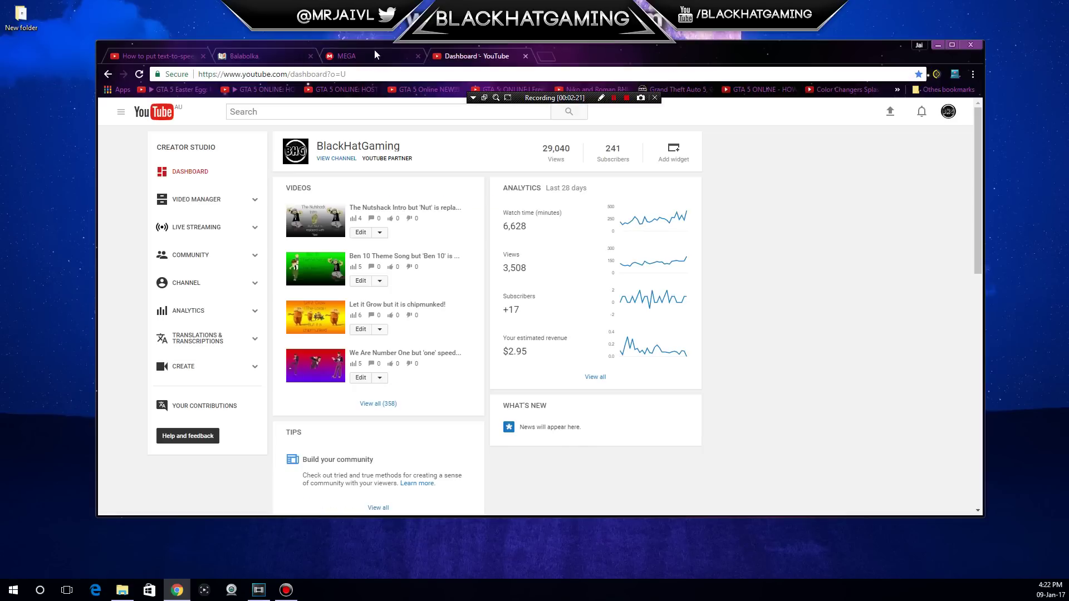
Step: View the MEGA page for the 89.8 MB NextUp ScanSoft installer, then minimize Chrome
{"action": "left_click", "coordinate": [375, 51]}
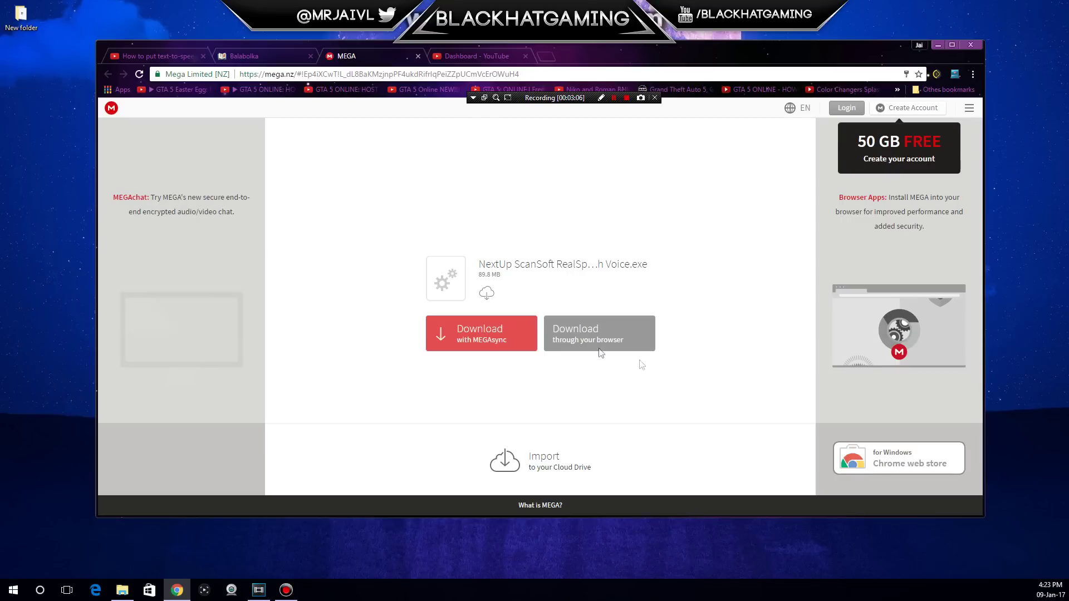
{"action": "left_click", "coordinate": [935, 45]}
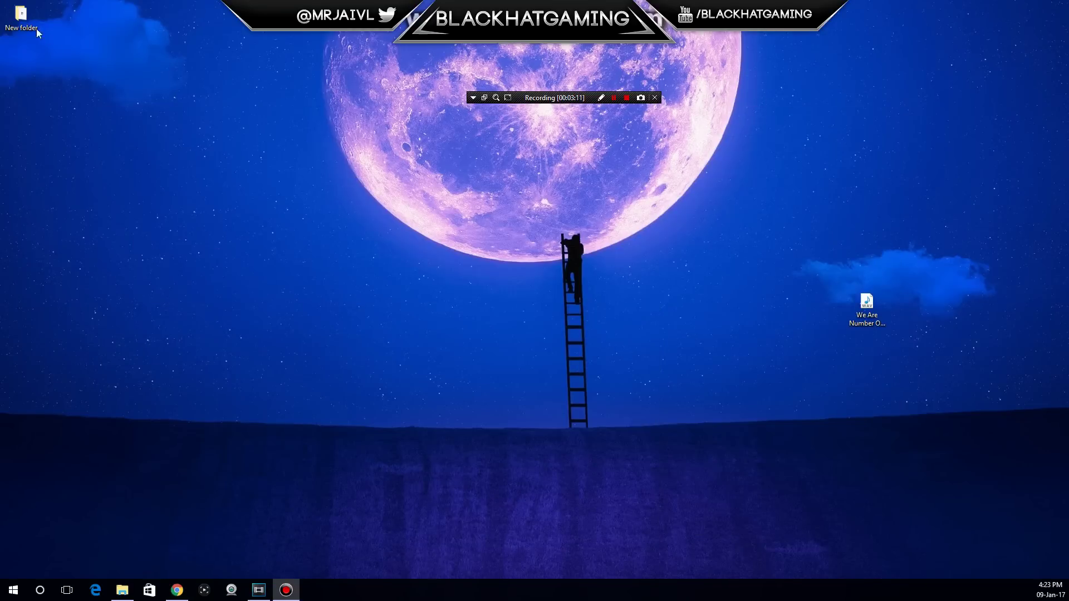
Step: Open New folder on the desktop and check the balabolka ZIP's options without extracting
{"action": "left_click", "coordinate": [29, 27]}
{"action": "double_click", "coordinate": [29, 27]}
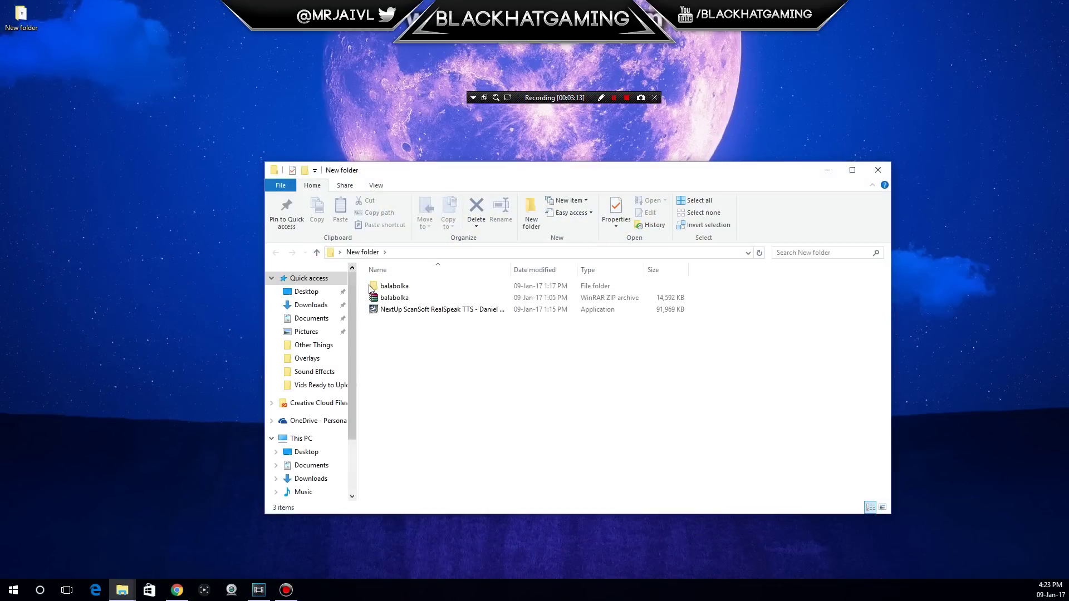
{"action": "left_click", "coordinate": [419, 301]}
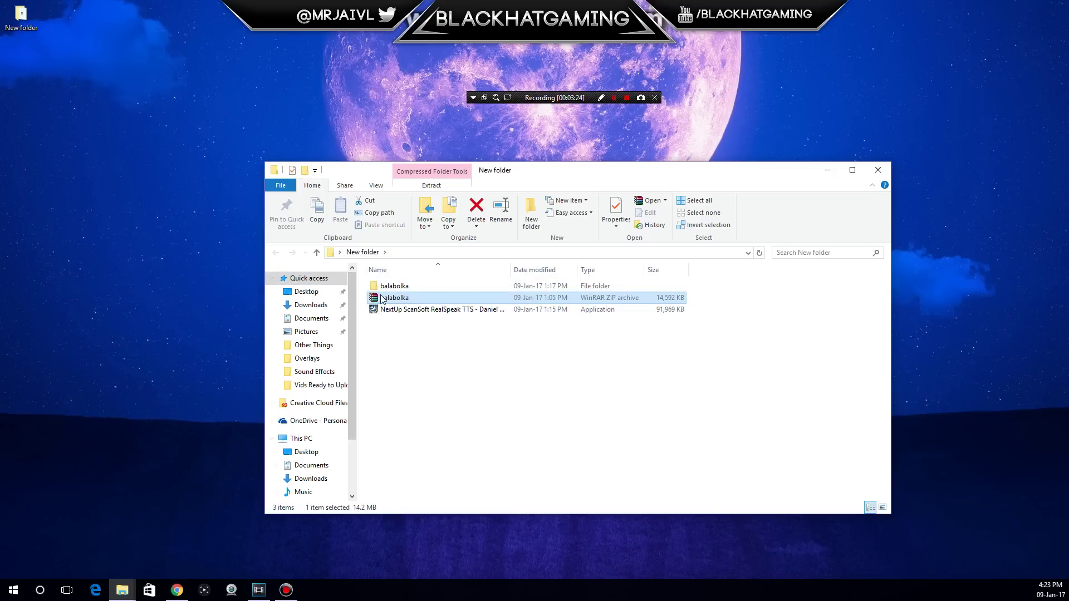
{"action": "left_click", "coordinate": [408, 287]}
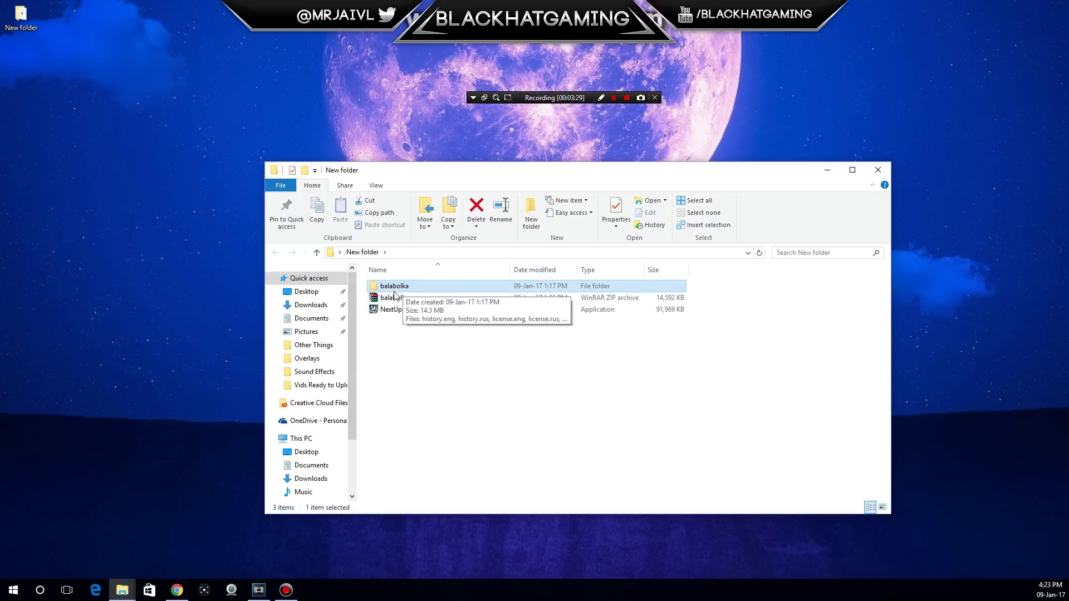
{"action": "left_click", "coordinate": [394, 298]}
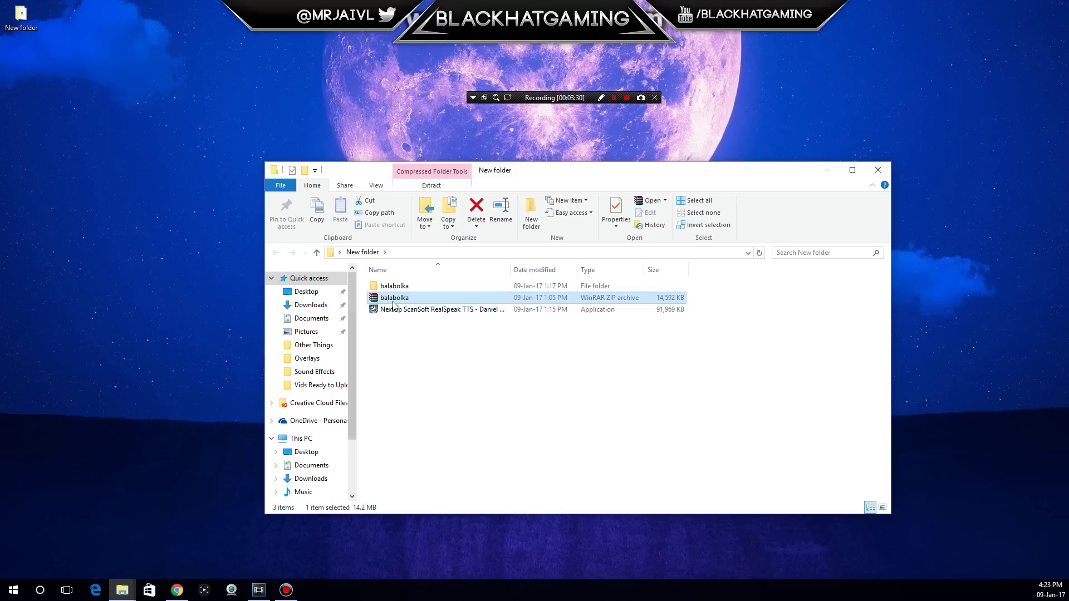
{"action": "right_click", "coordinate": [407, 301]}
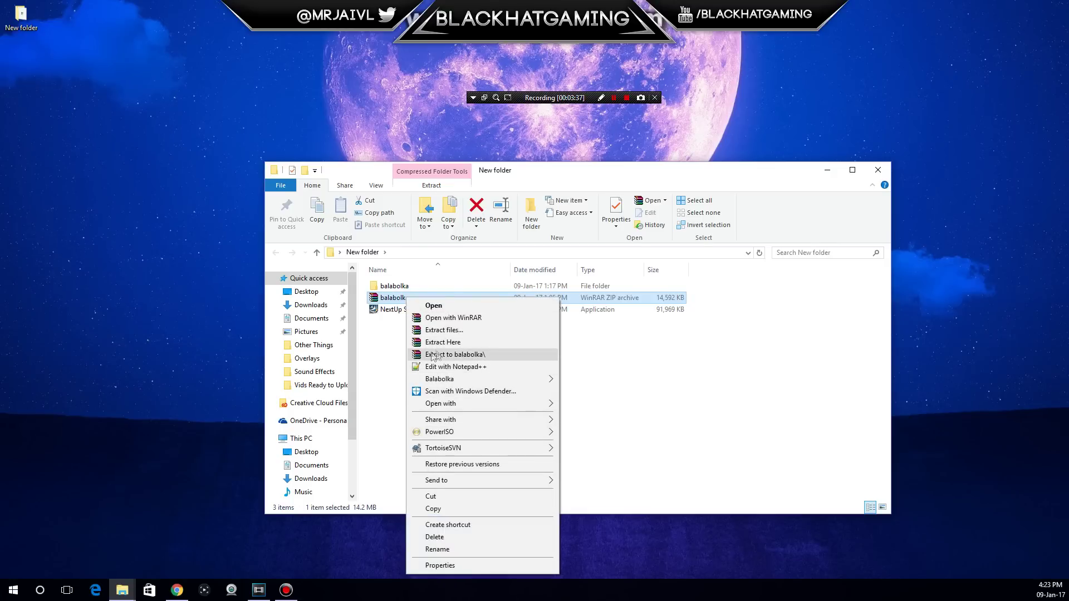
{"action": "left_click", "coordinate": [619, 362]}
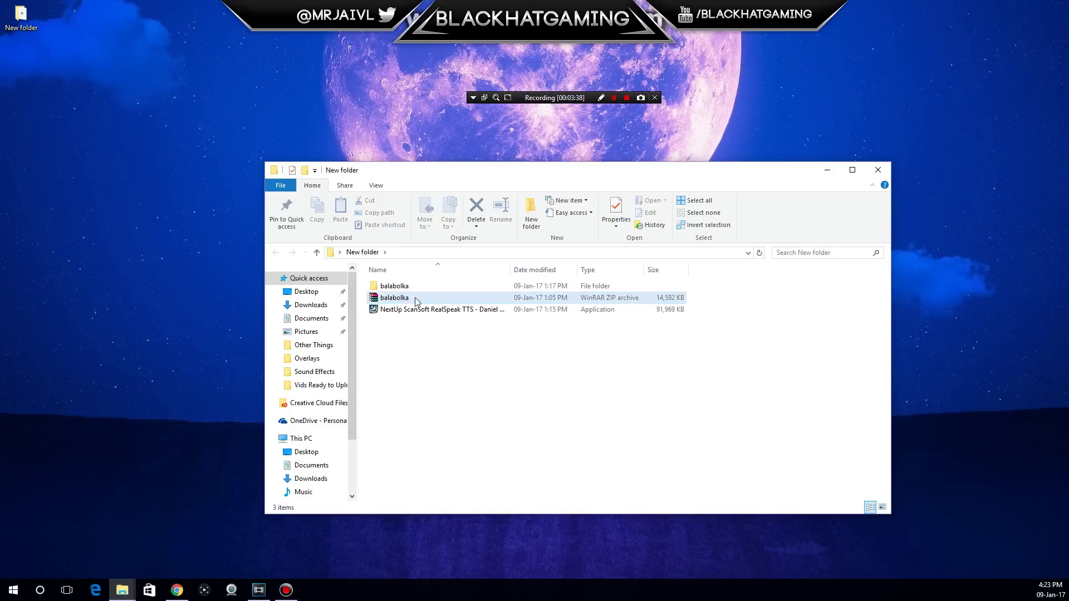
Step: Browse the balabolka folder and NextUp installer, close New folder, then open Balabolka's voice list
{"action": "double_click", "coordinate": [400, 286]}
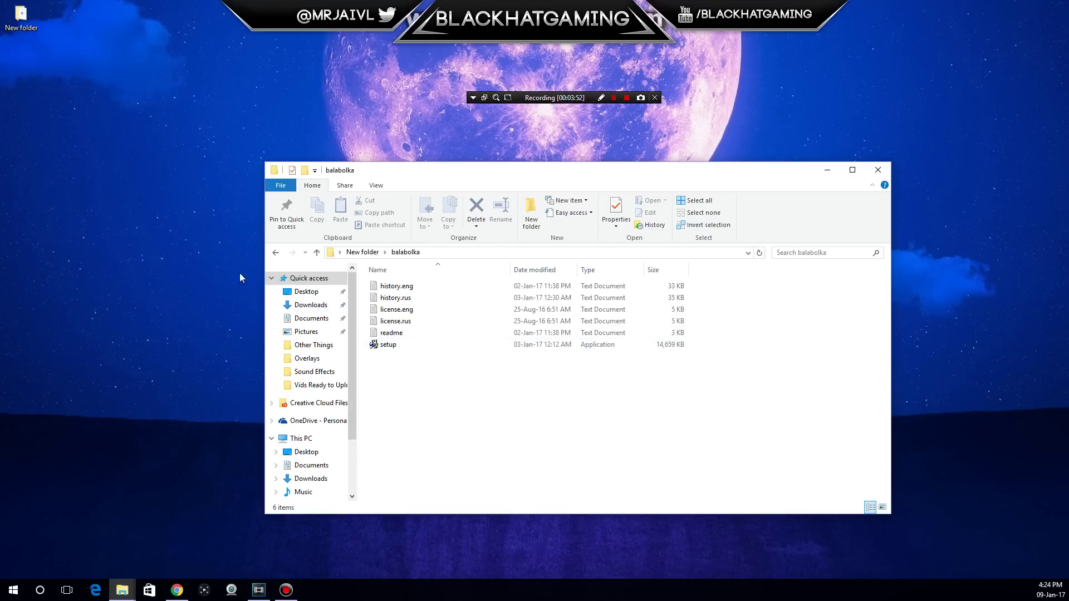
{"action": "left_click", "coordinate": [276, 253]}
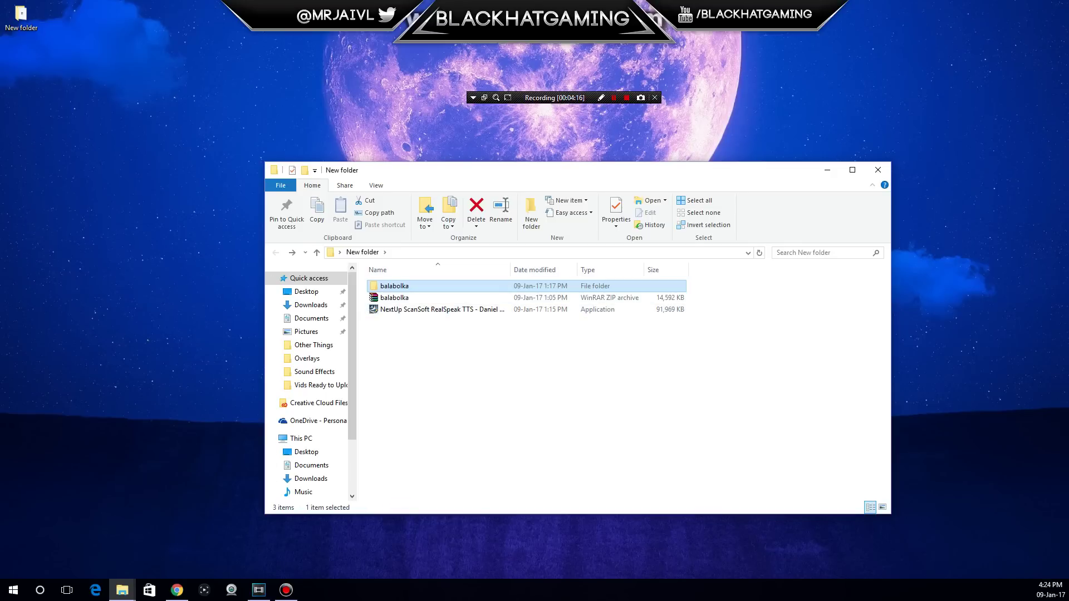
{"action": "left_click", "coordinate": [418, 311]}
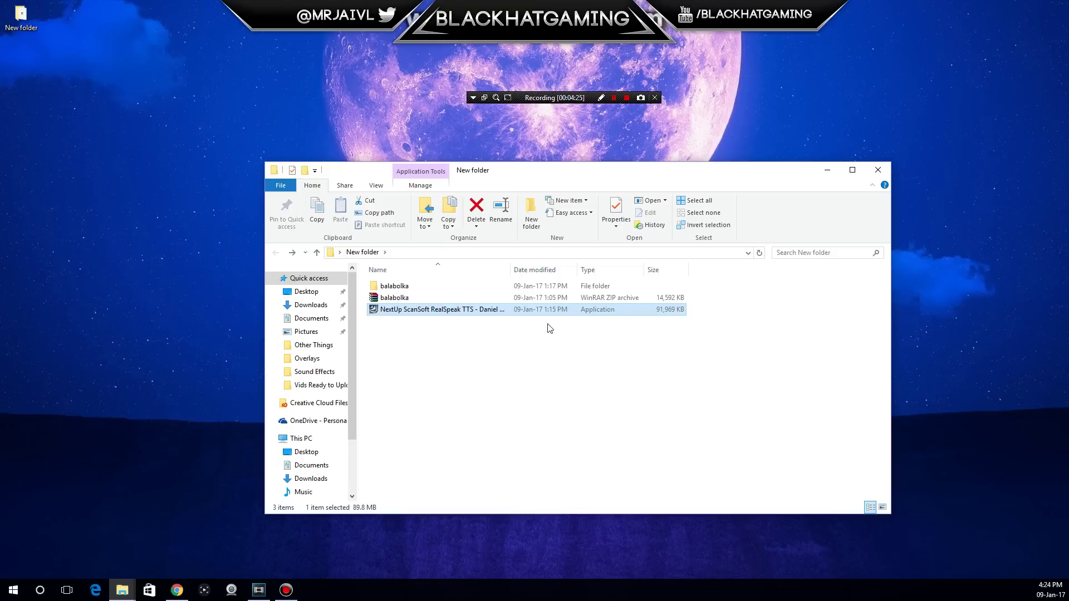
{"action": "mouse_move", "coordinate": [472, 315]}
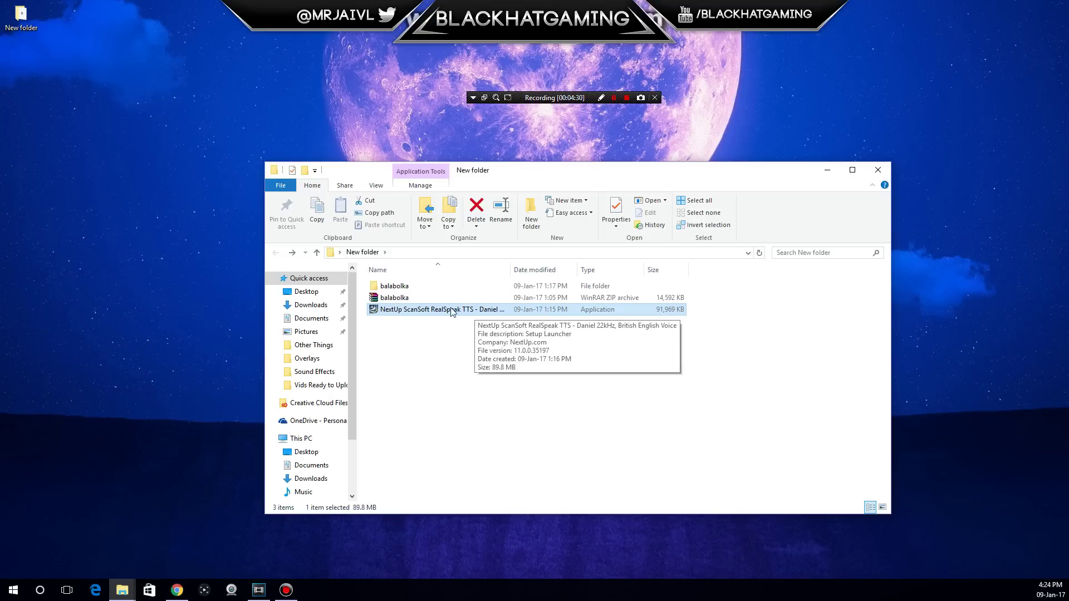
{"action": "left_click", "coordinate": [878, 170]}
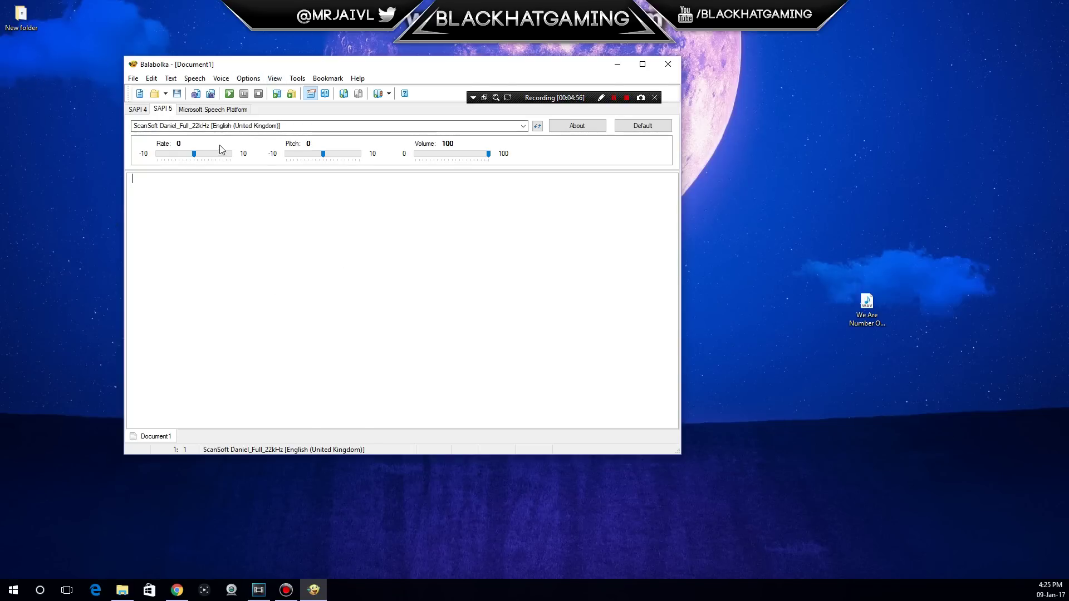
{"action": "left_click", "coordinate": [215, 127]}
{"action": "left_click", "coordinate": [205, 145]}
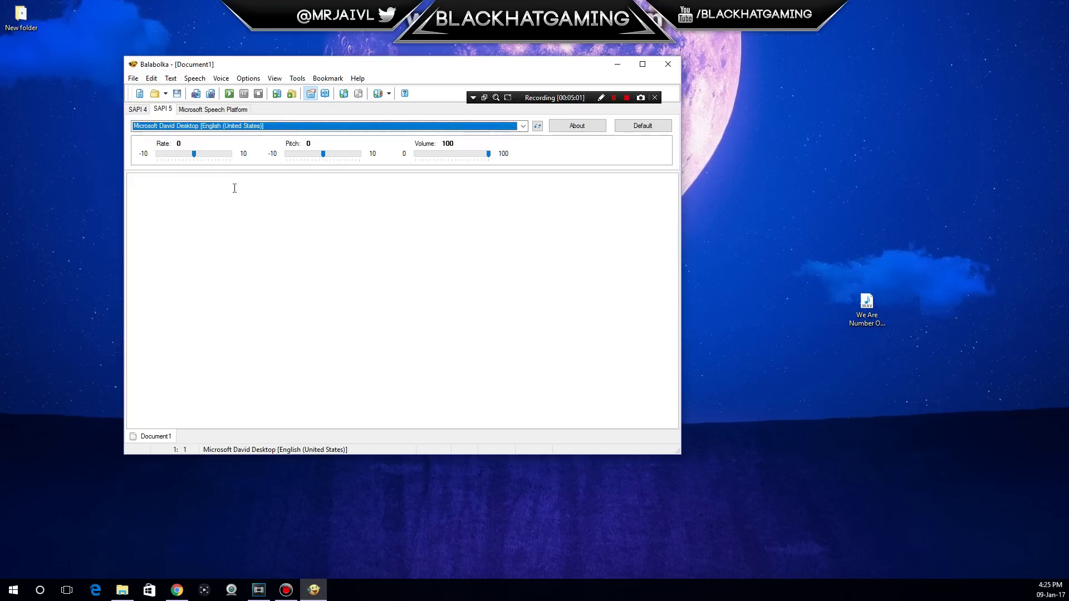
{"action": "left_click", "coordinate": [213, 129]}
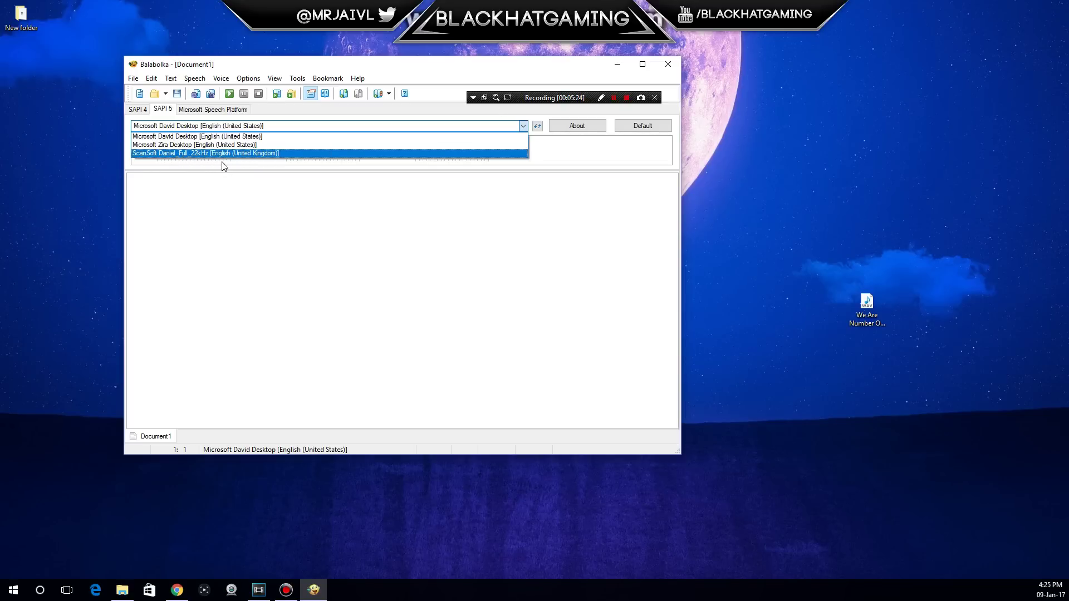
{"action": "left_click", "coordinate": [222, 155]}
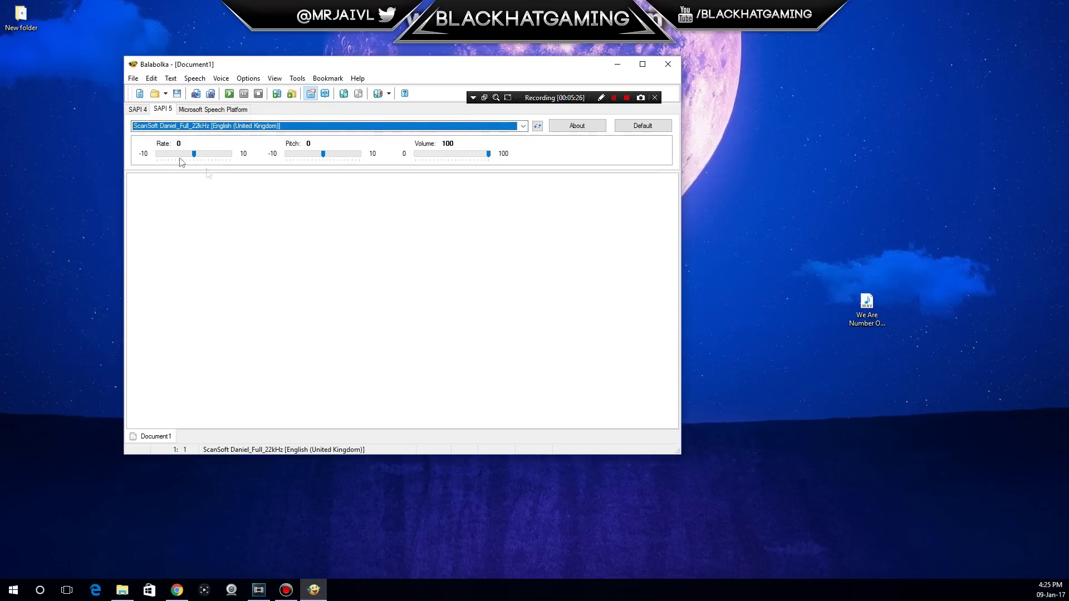
{"action": "left_click", "coordinate": [178, 181]}
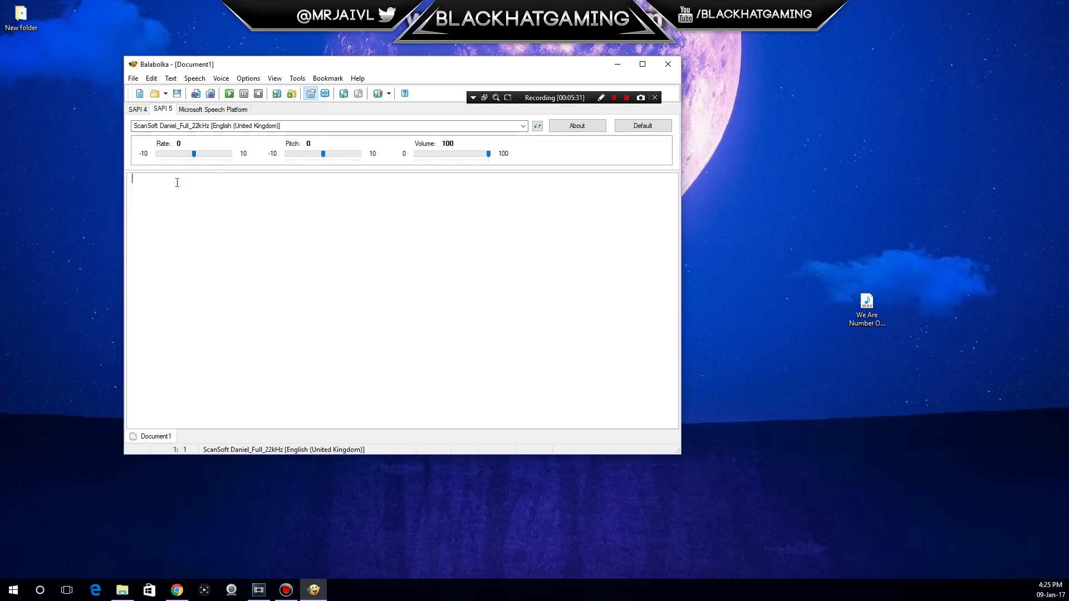
{"action": "type", "text": "Test "}
{"action": "type", "text": "for tutorial"}
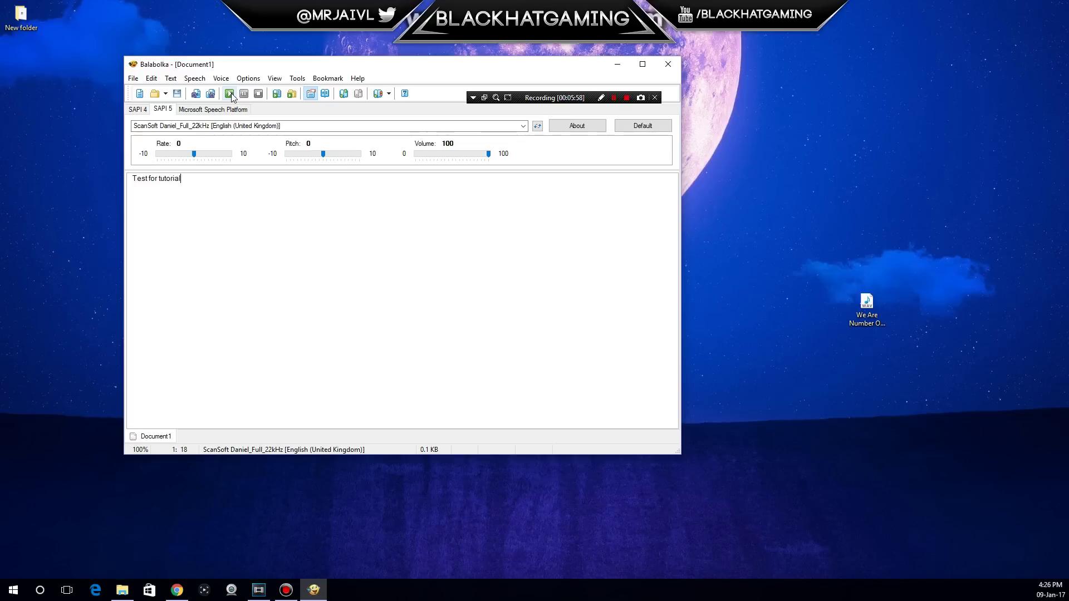
Step: Read 'Test for tutorial' aloud twice, then start saving the speech as audio
{"action": "left_click", "coordinate": [230, 95]}
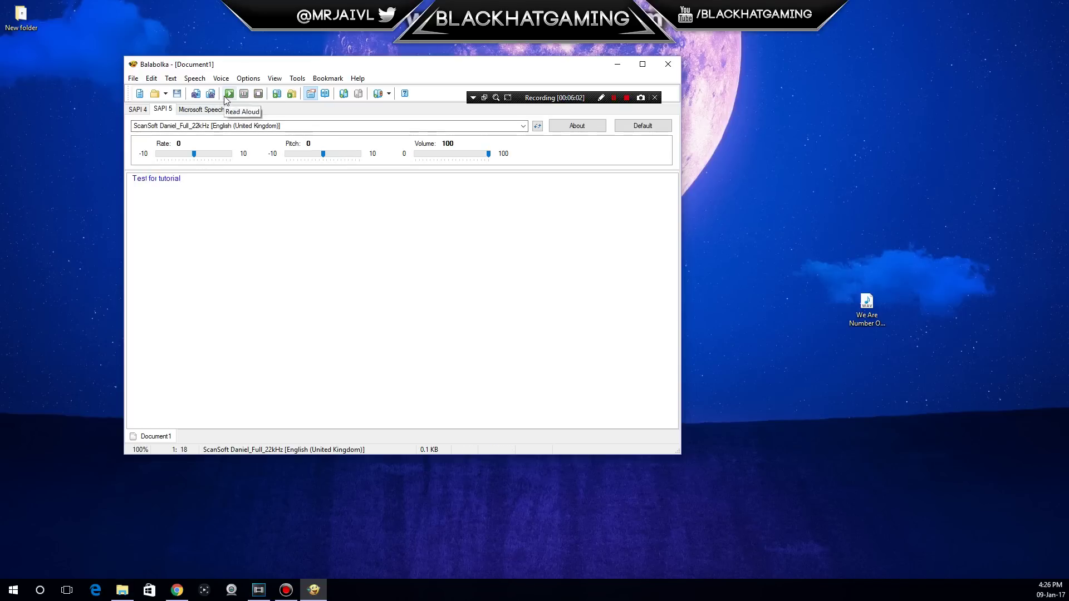
{"action": "left_click", "coordinate": [226, 98]}
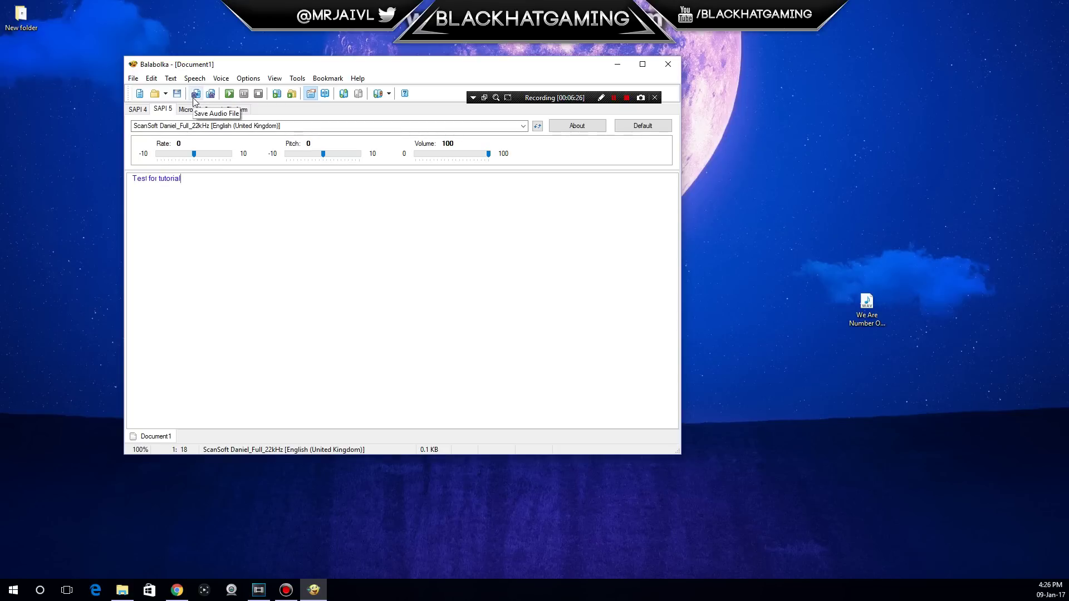
{"action": "left_click", "coordinate": [196, 98]}
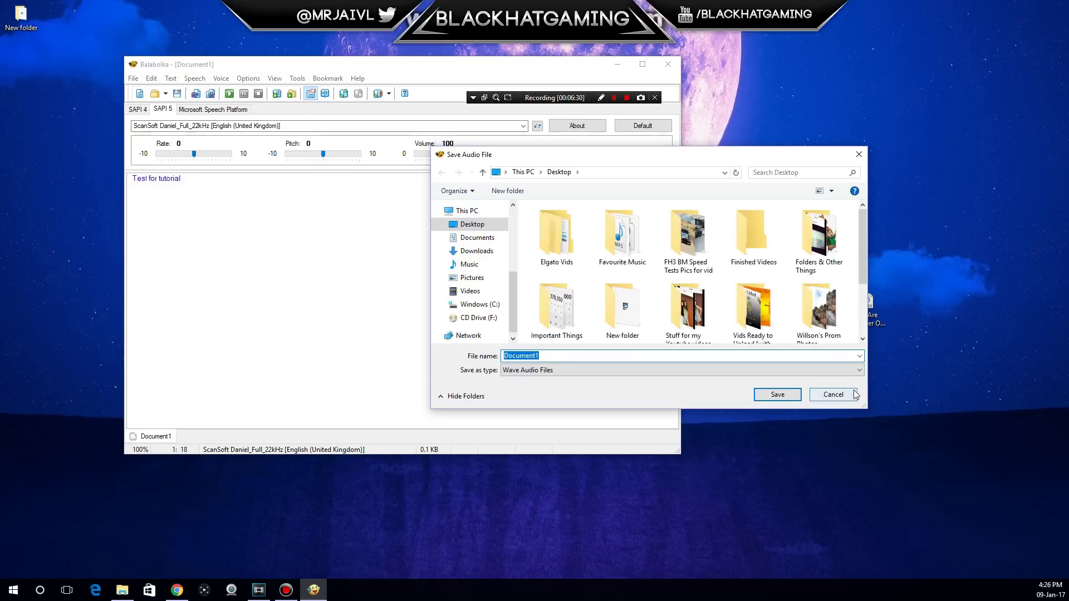
Step: Save the speech as a Wave audio file named 'test' on the Desktop
{"action": "left_click", "coordinate": [835, 394]}
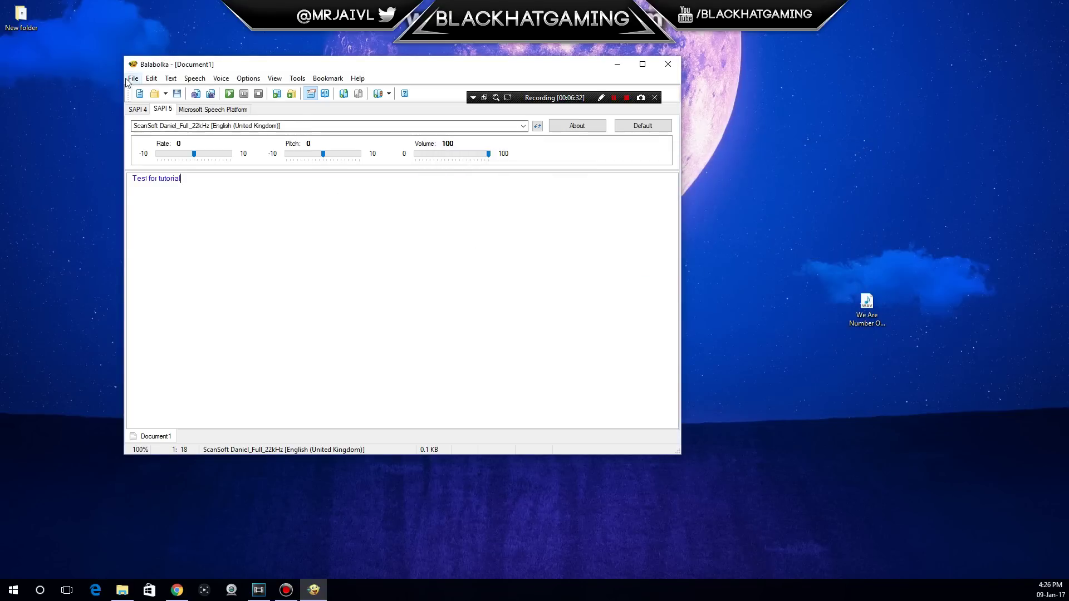
{"action": "left_click", "coordinate": [134, 78]}
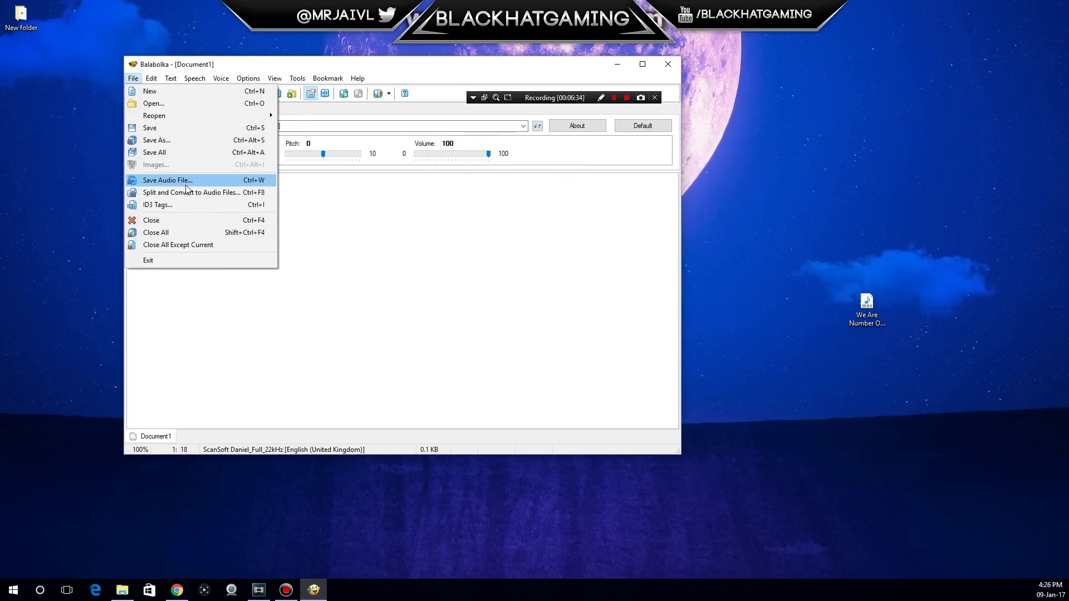
{"action": "left_click", "coordinate": [186, 183]}
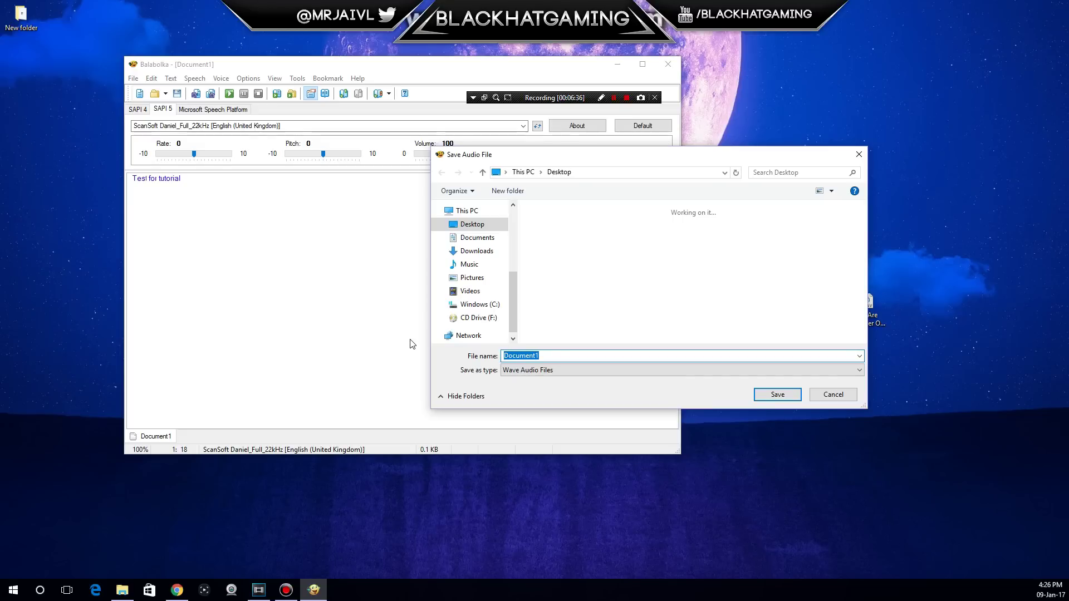
{"action": "type", "text": "test"}
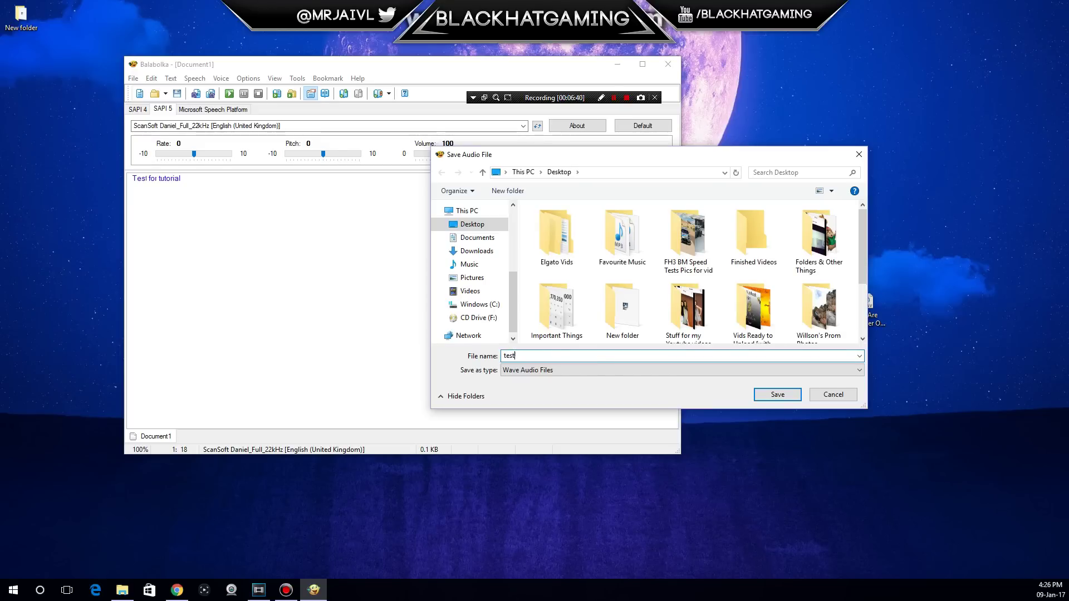
{"action": "key", "text": "Return"}
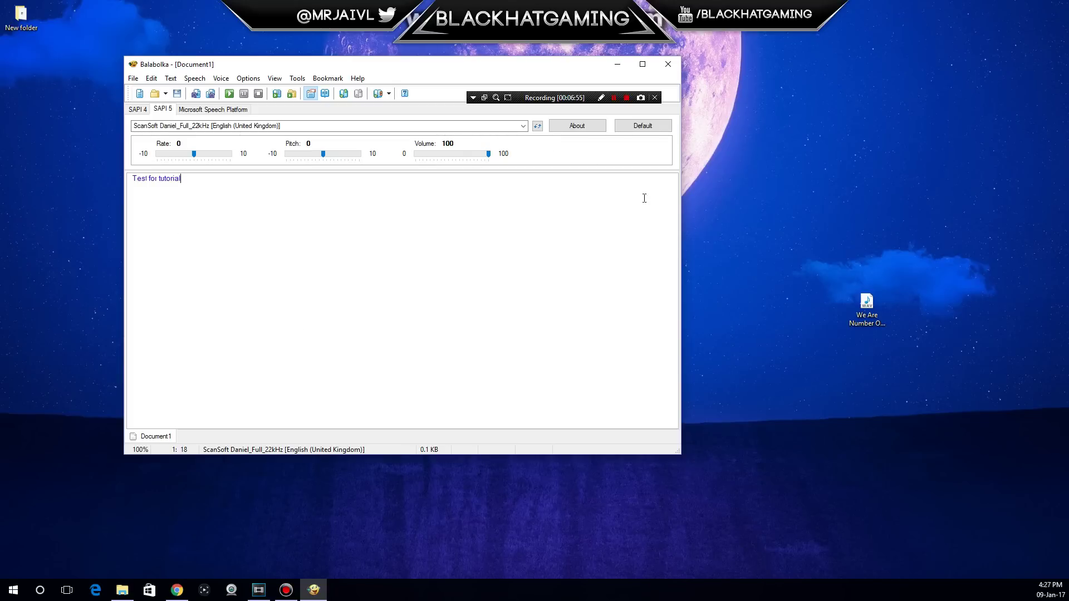
Step: Minimize Balabolka, move the 'We Are Number One' WAV beside the moon, and play it
{"action": "left_click", "coordinate": [616, 67]}
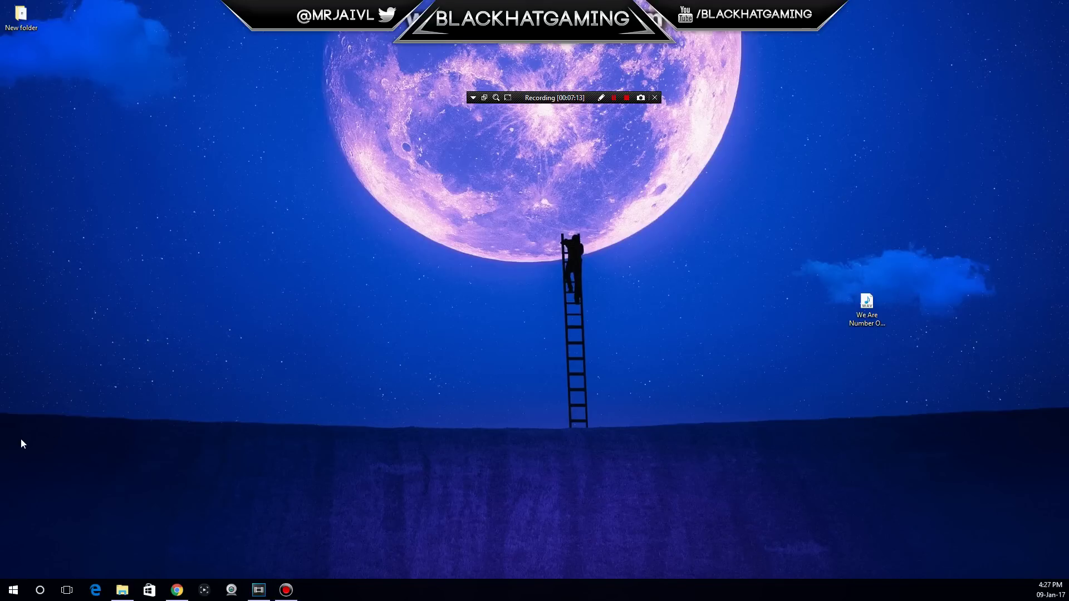
{"action": "mouse_move", "coordinate": [853, 326]}
{"action": "left_mouse_down"}
{"action": "mouse_move", "coordinate": [660, 336]}
{"action": "mouse_move", "coordinate": [370, 223]}
{"action": "left_mouse_up"}
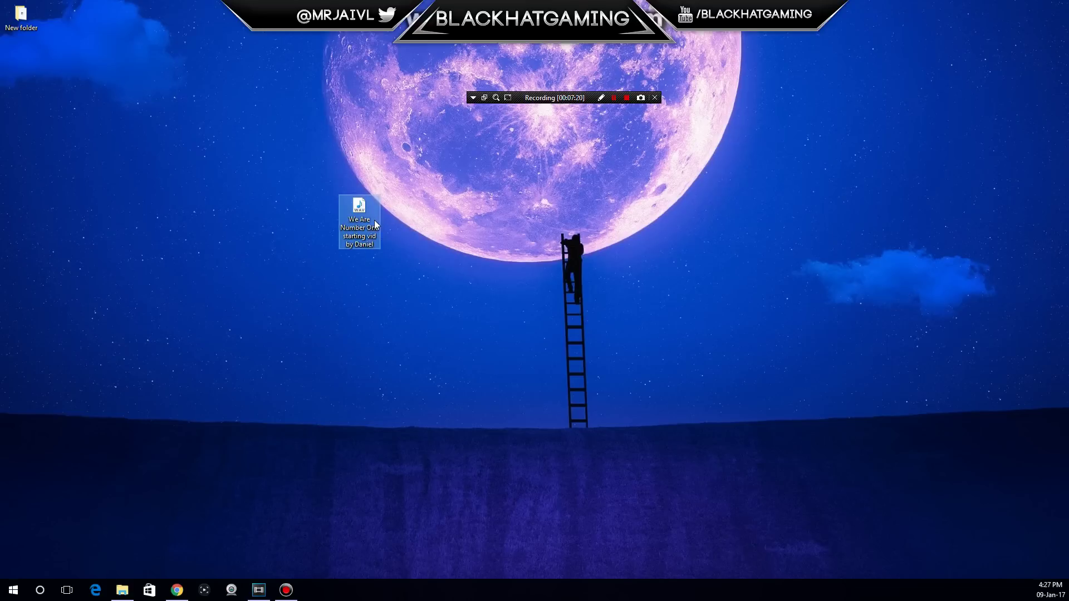
{"action": "mouse_move", "coordinate": [370, 221]}
{"action": "double_click", "coordinate": [365, 205]}
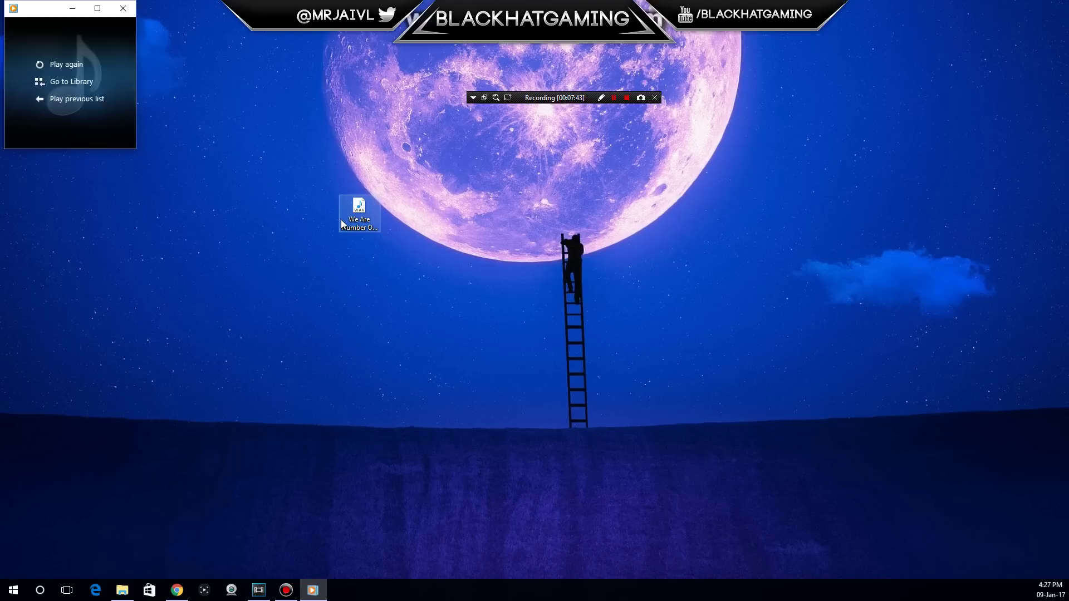
{"action": "left_click", "coordinate": [114, 168]}
{"action": "mouse_move", "coordinate": [53, 145]}
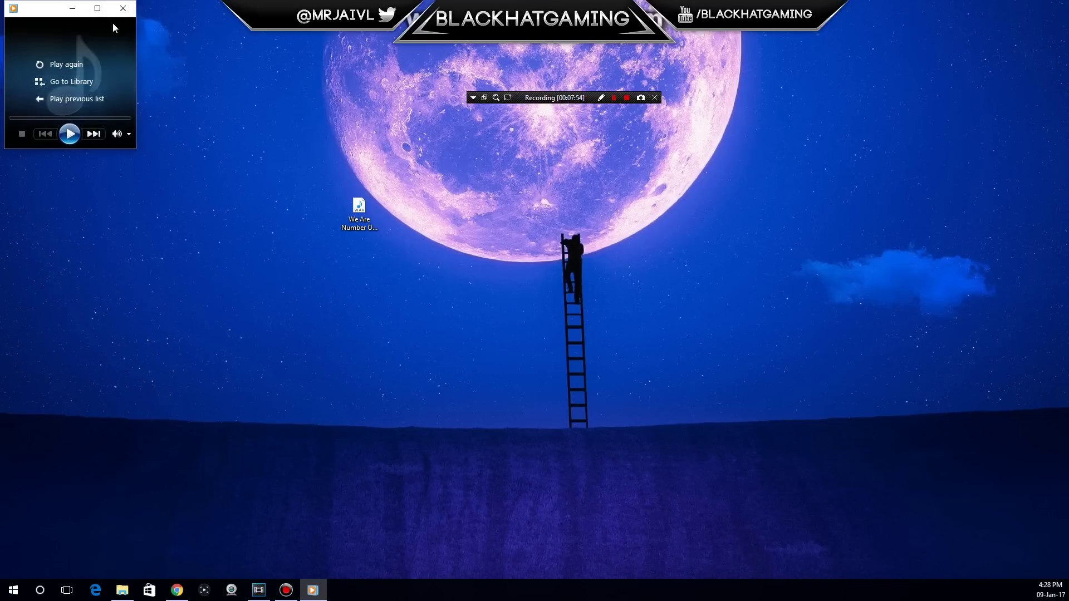
{"action": "key", "text": "alt+F4"}
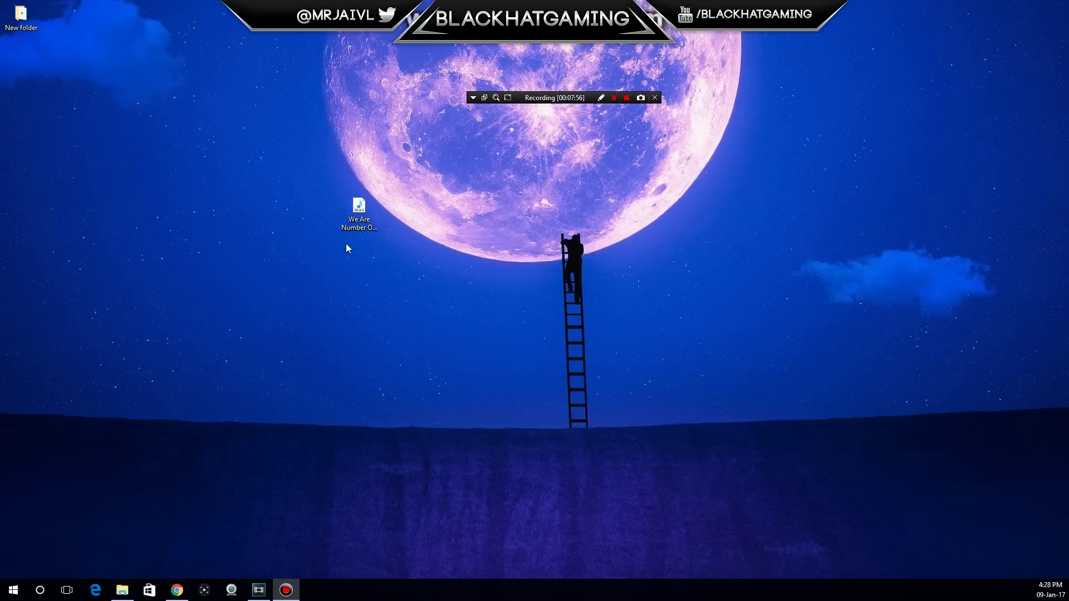